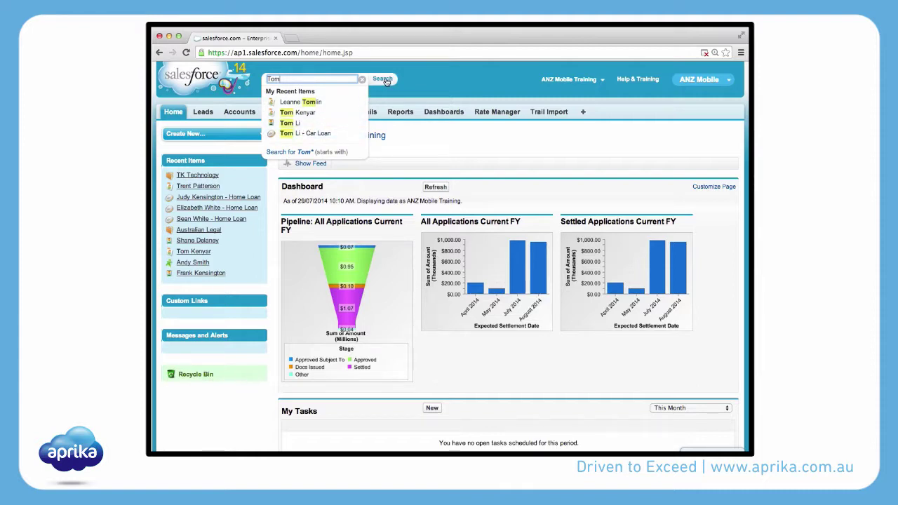
Search all records for the contact's first name, and repeat the search in lower case with an asterisk wildcard at the end
left_click(383, 79)
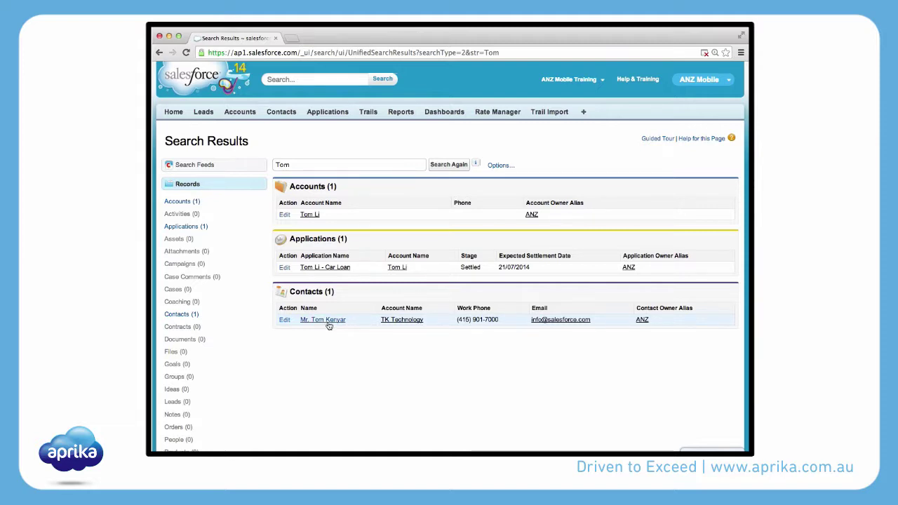
left_click(291, 77)
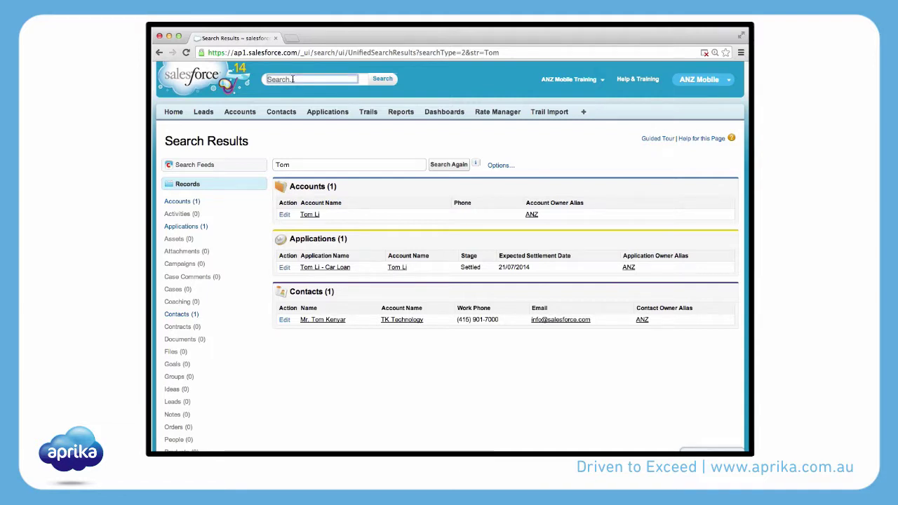
type("tom*")
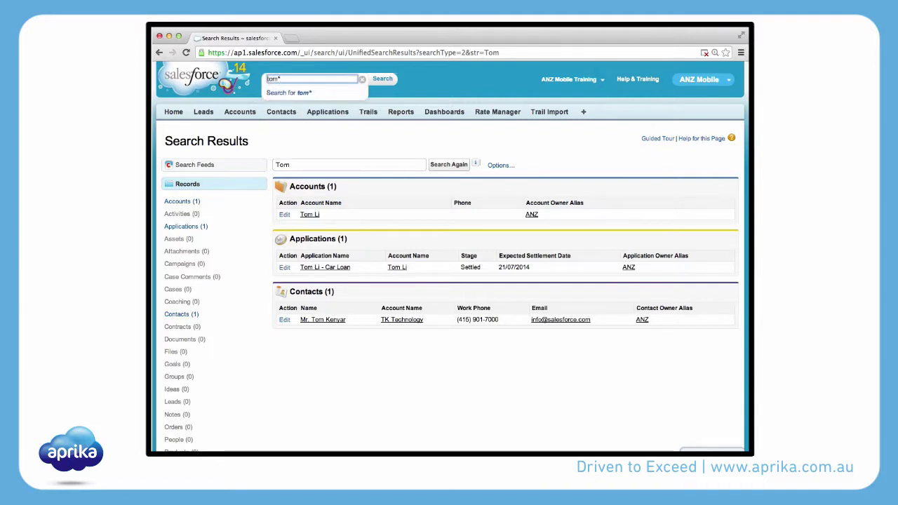
key("Return")
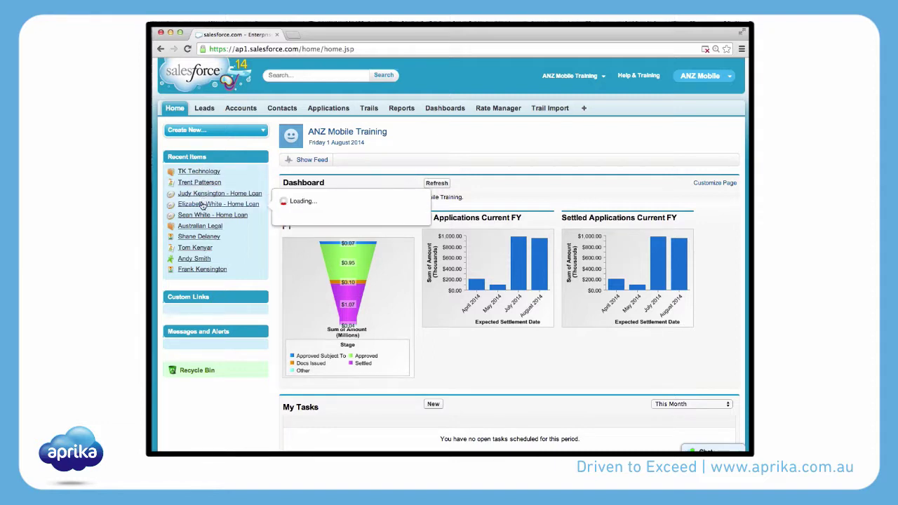
Preview the details of the home loan application, lead and other records among the recent items
mouse_move(203, 218)
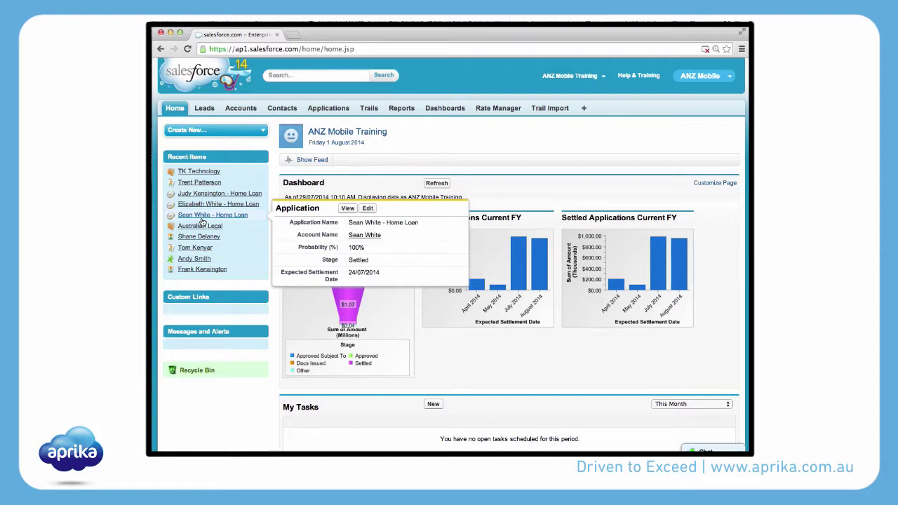
mouse_move(175, 259)
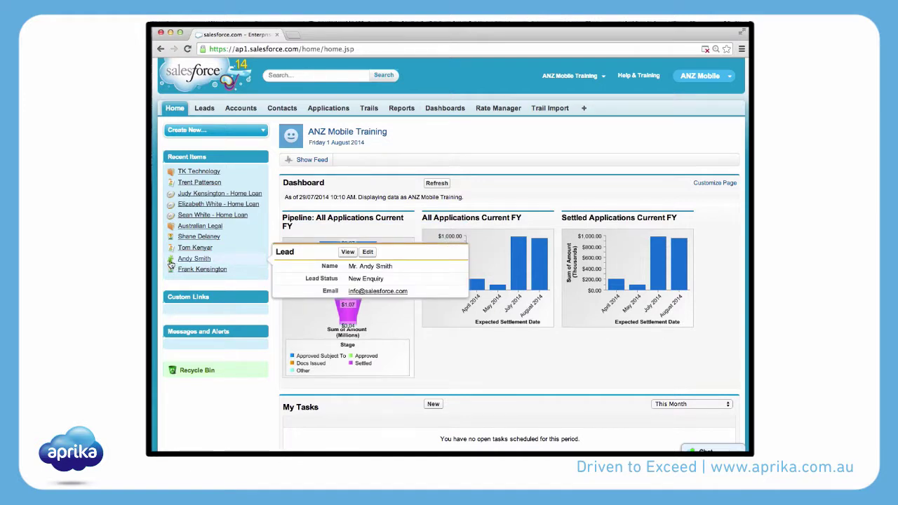
mouse_move(172, 233)
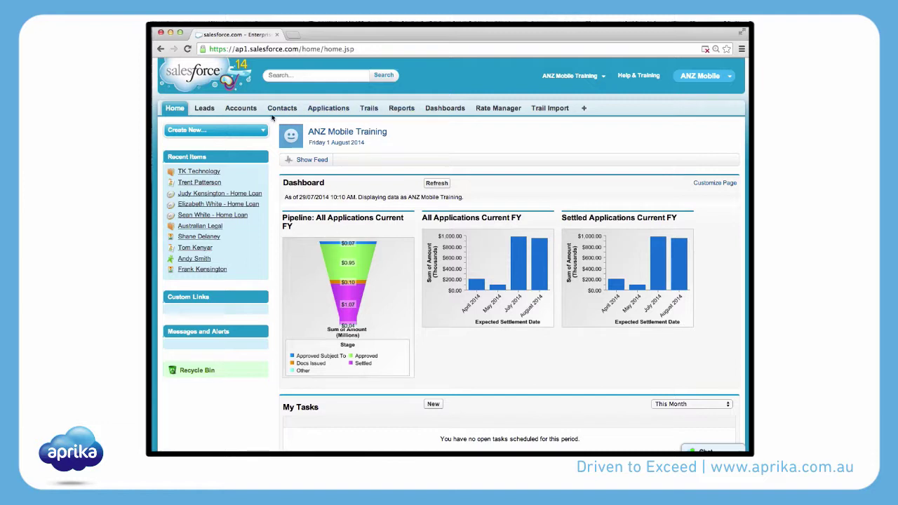
left_click(205, 111)
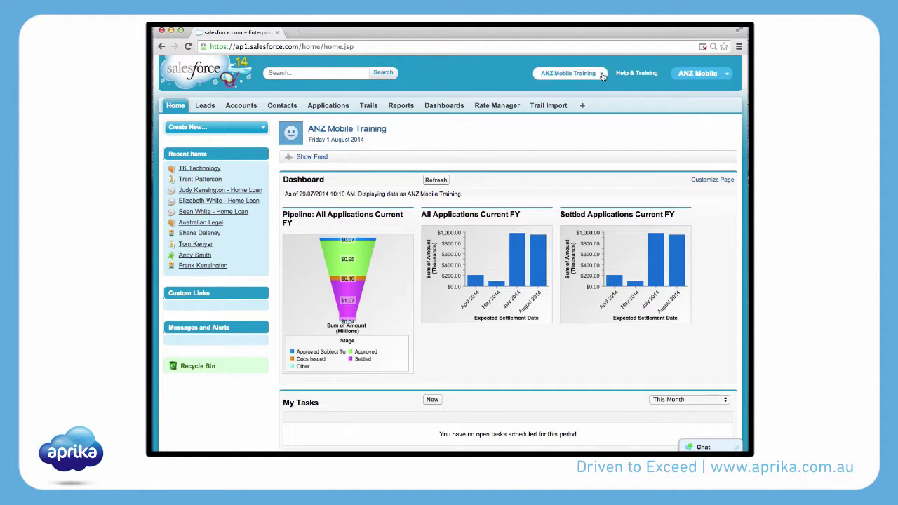
Open the logged-in user's own profile and review its feed of posts and record changes
left_click(601, 74)
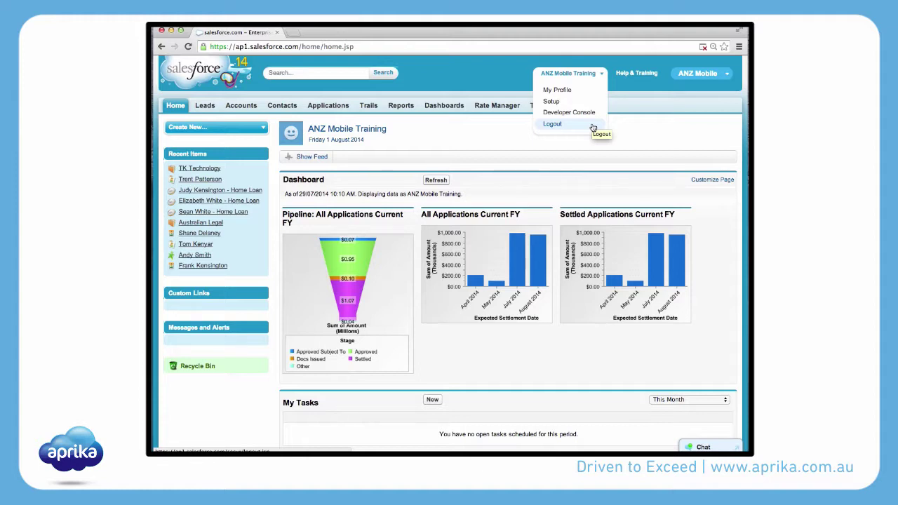
left_click(568, 91)
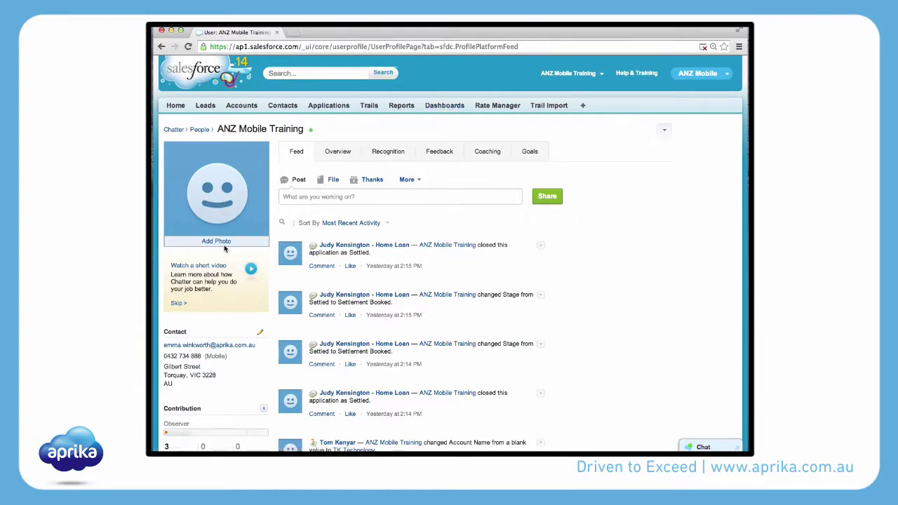
scroll(222, 308, "down", 3)
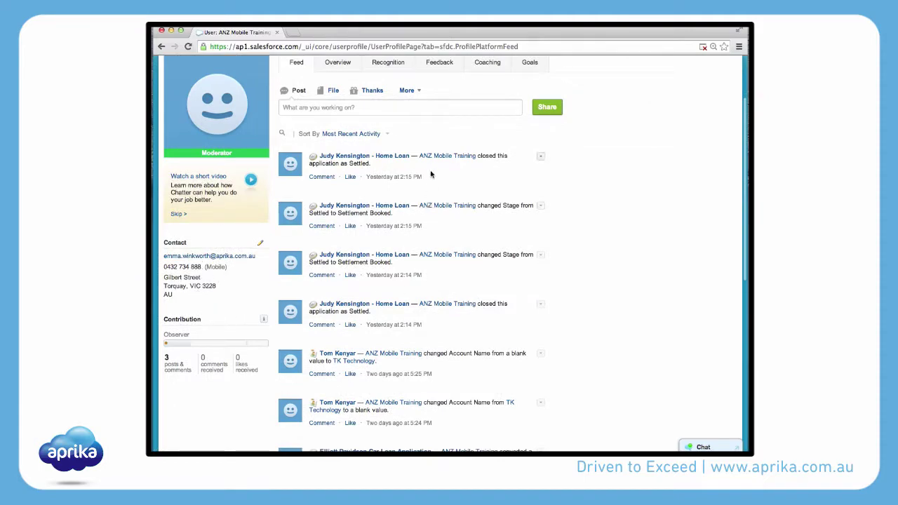
scroll(431, 170, "down", 6)
scroll(430, 167, "down", 4)
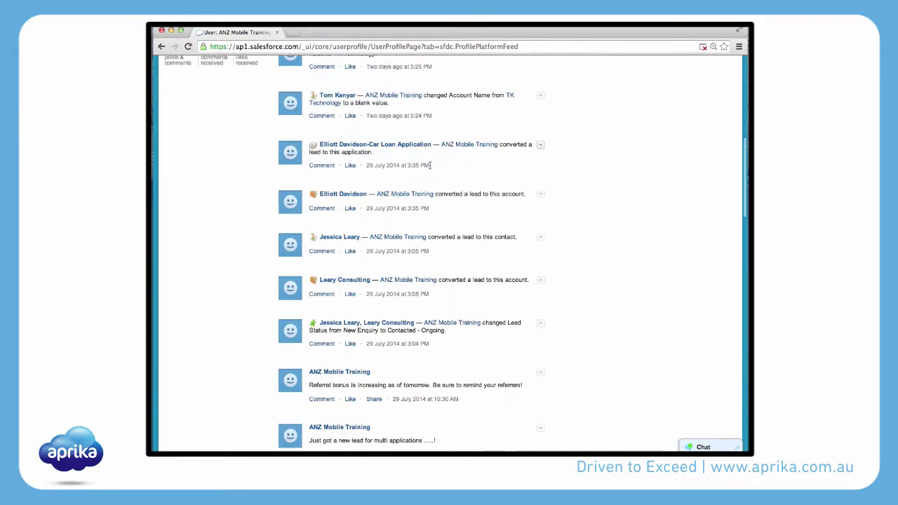
scroll(430, 167, "up", 10)
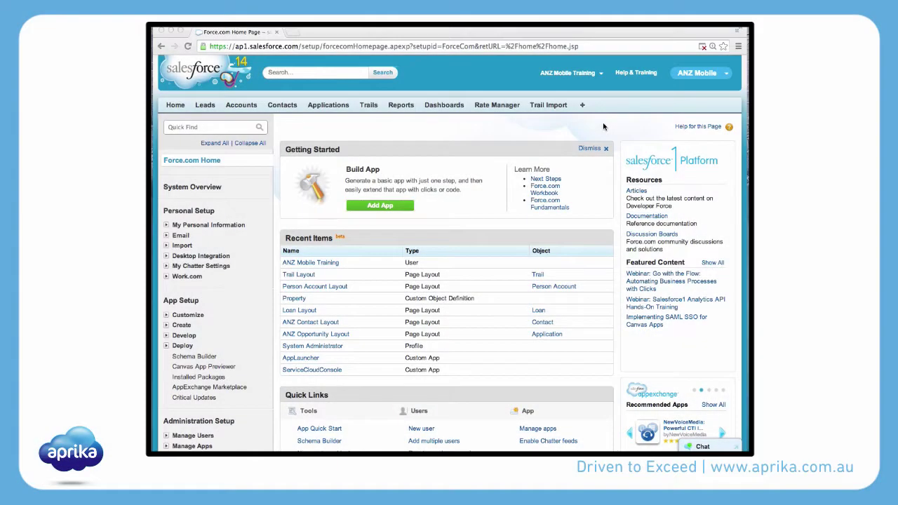
Open Setup and display the list of active users under Manage Users
left_click(602, 76)
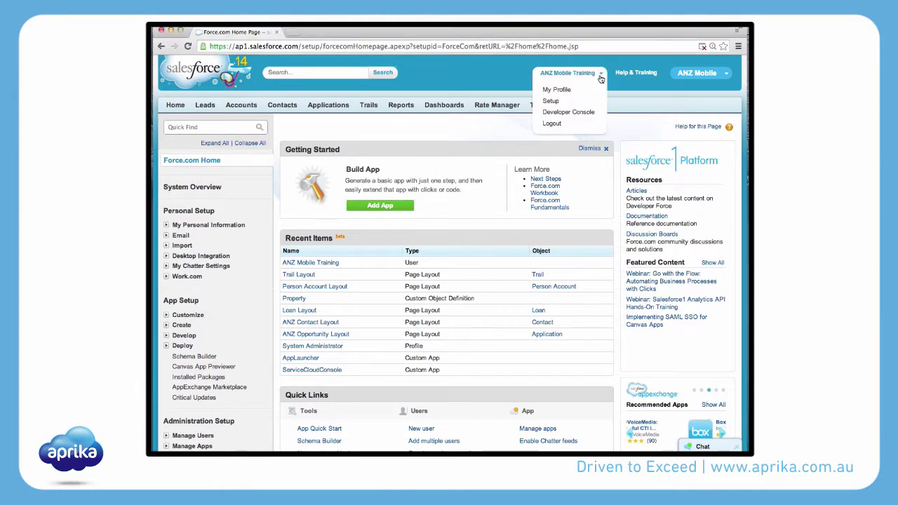
left_click(560, 104)
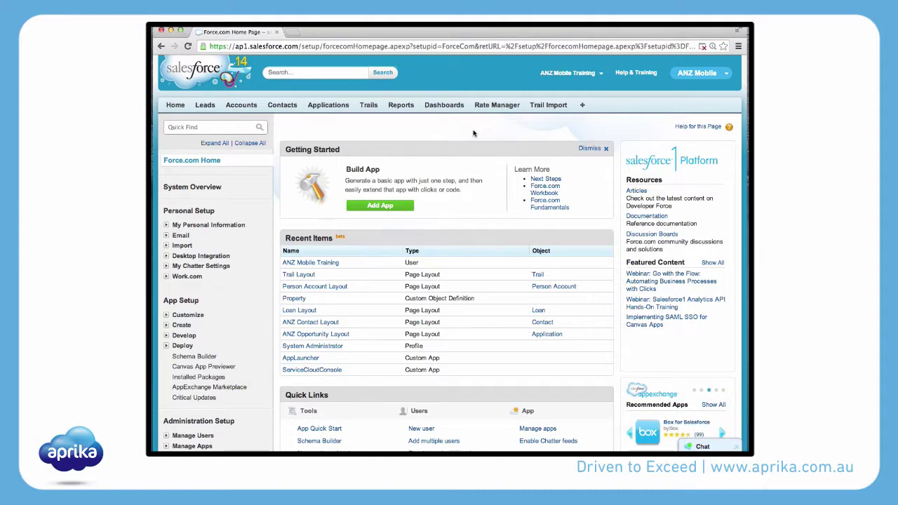
scroll(239, 174, "down", 1)
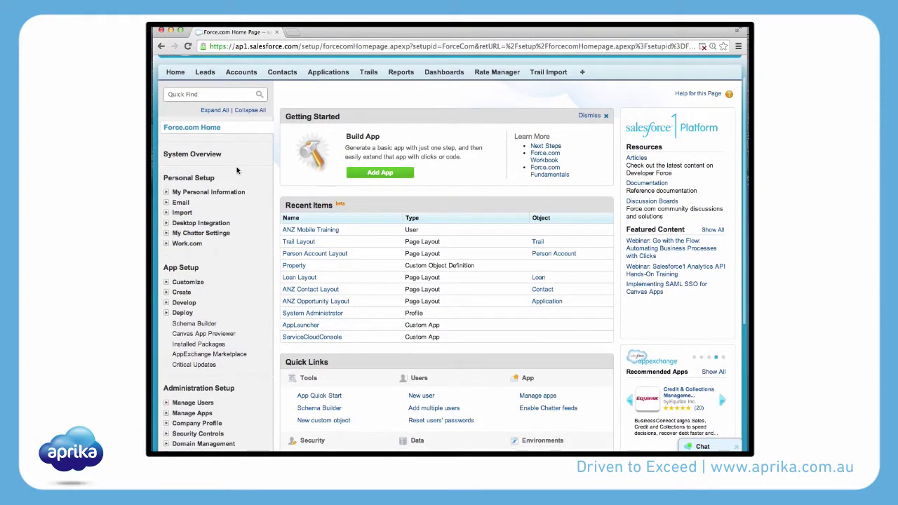
scroll(236, 170, "down", 6)
left_click(167, 196)
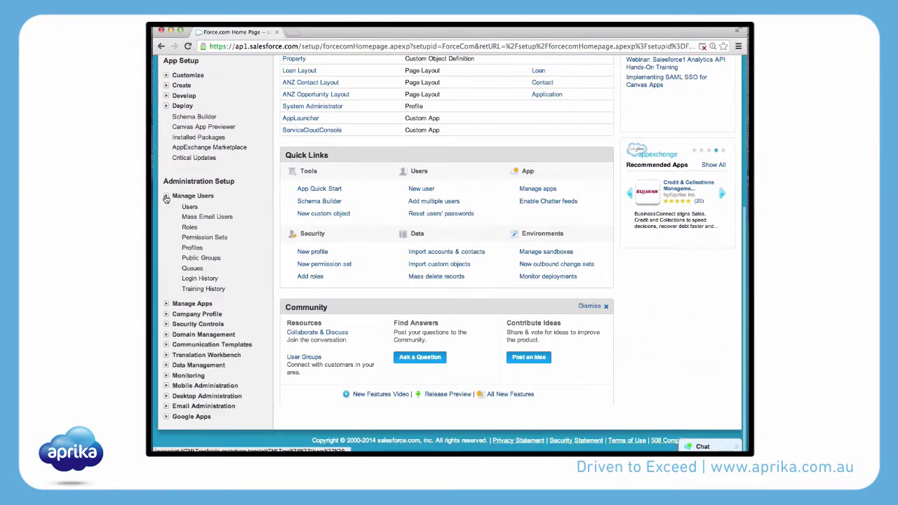
left_click(186, 208)
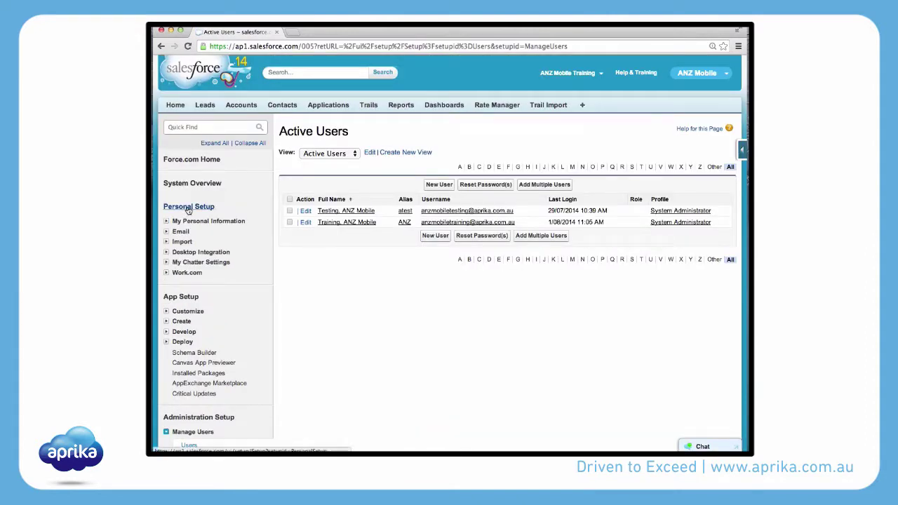
Open the ANZ Mobile Training user for editing and review the name, contact and permission fields
left_click(306, 224)
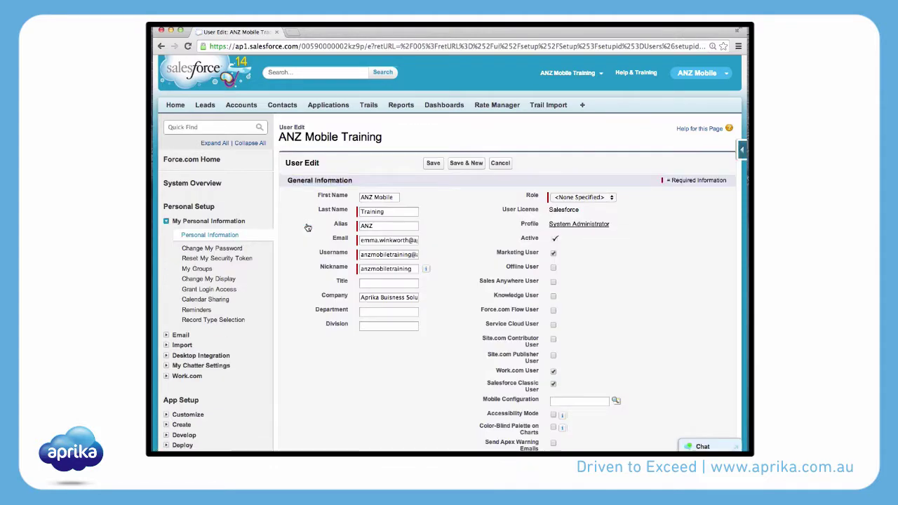
scroll(325, 227, "down", 1)
left_click(364, 197)
left_click_drag(363, 197, 438, 198)
scroll(438, 200, "down", 3)
scroll(437, 200, "down", 4)
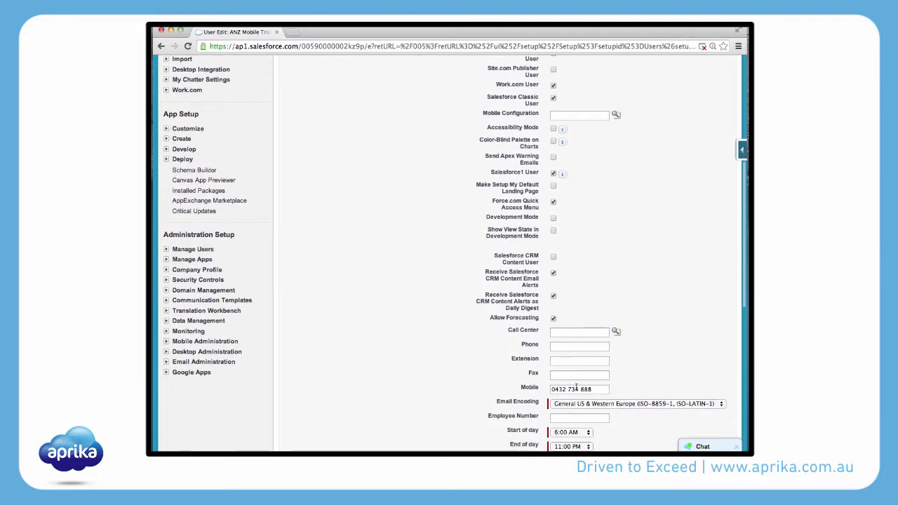
scroll(576, 389, "up", 10)
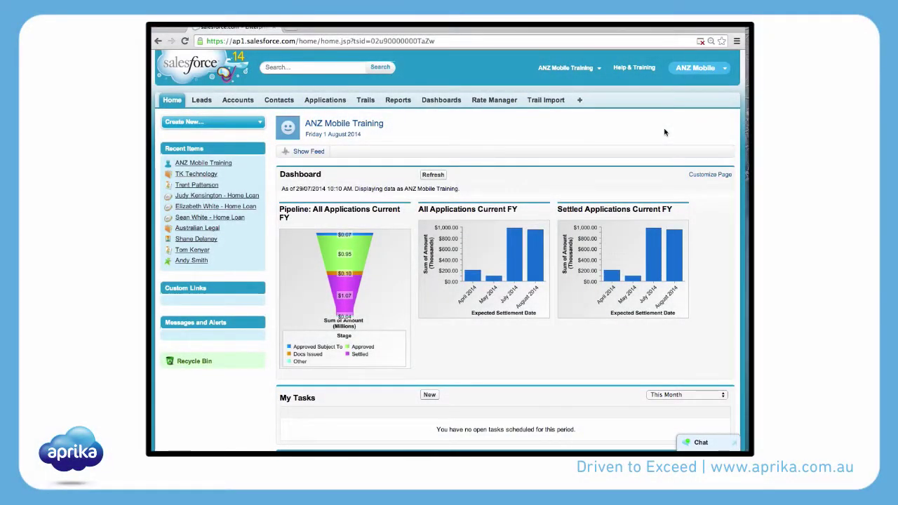
Switch from the ANZ Mobile app to the Marketing app
left_click(702, 73)
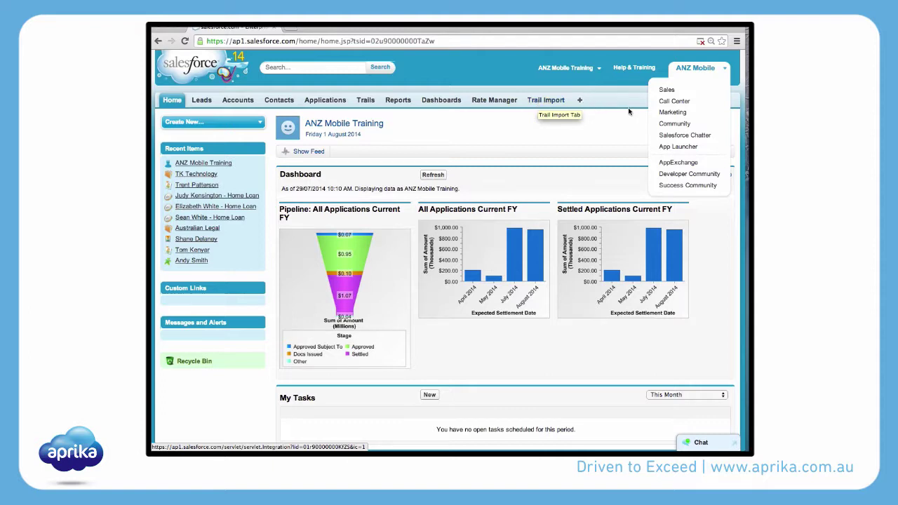
left_click(670, 114)
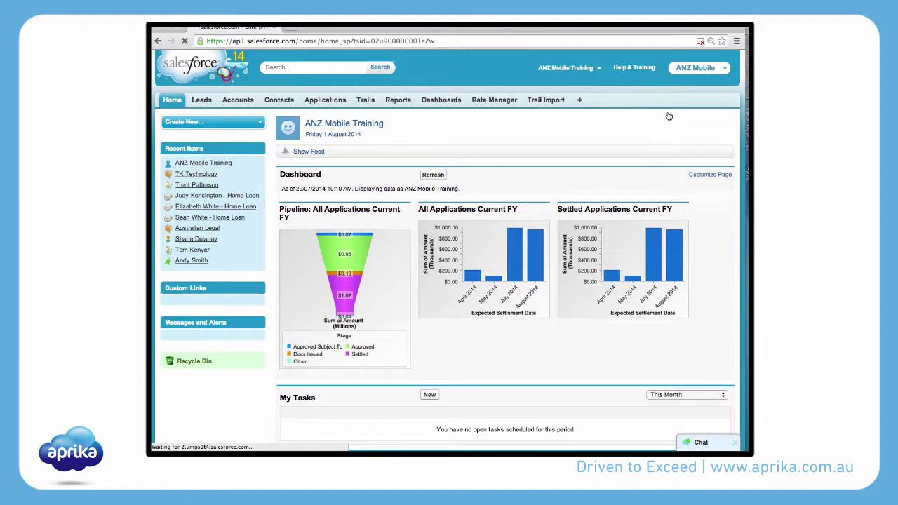
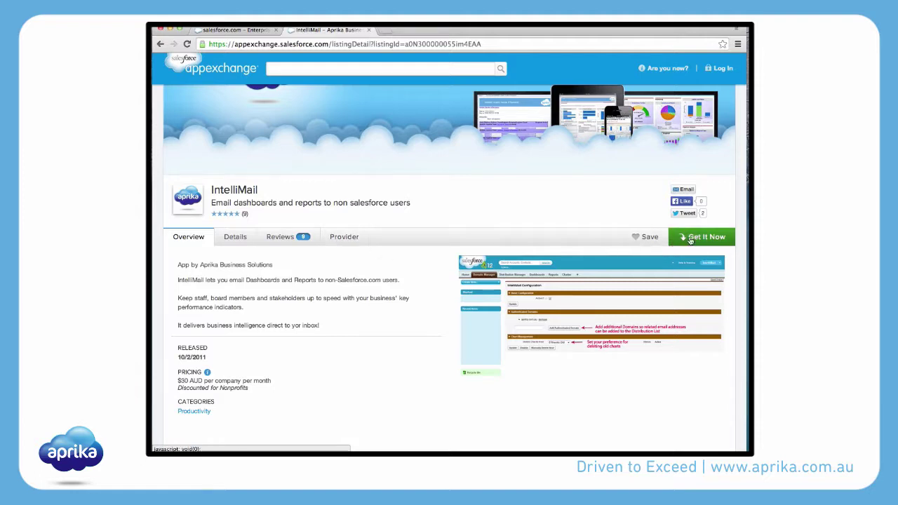
Request the IntelliMail app from its AppExchange listing
left_click(690, 239)
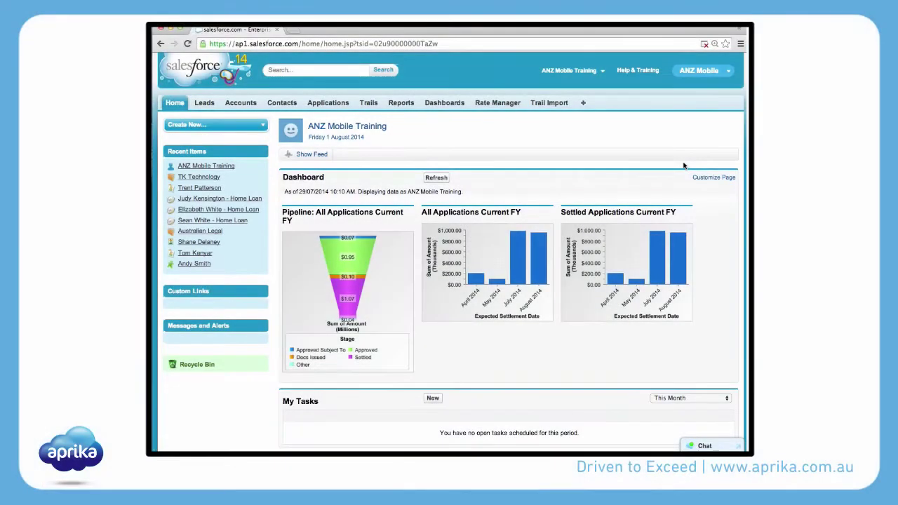
left_click(715, 71)
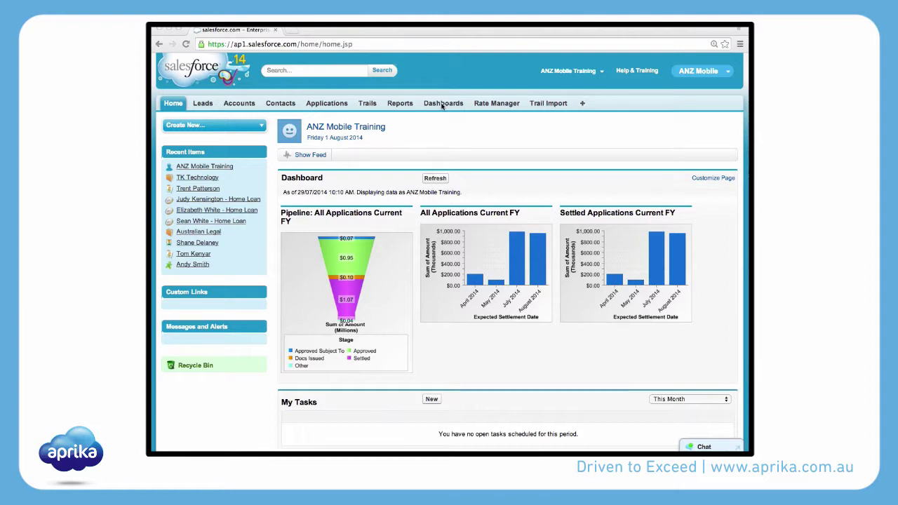
left_click(685, 74)
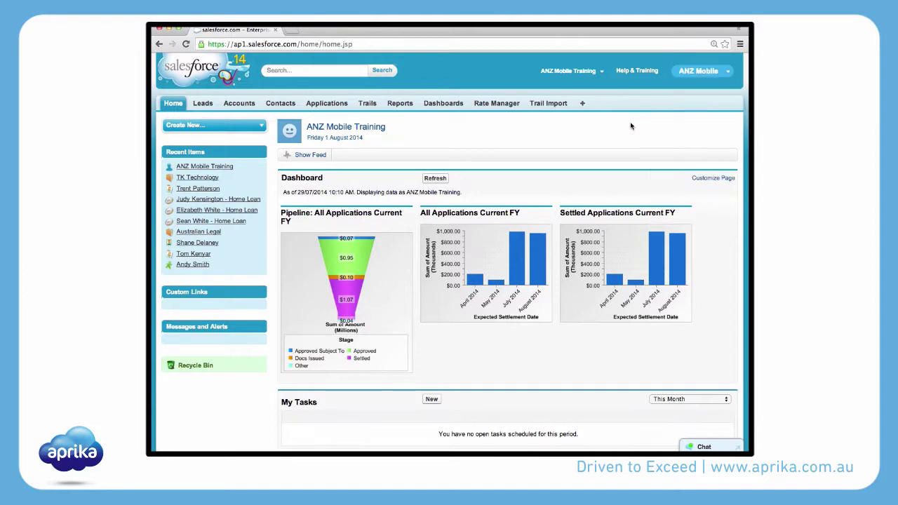
Open the tab customization for the ANZ Mobile app and add Campaigns to its selected tabs
left_click(582, 104)
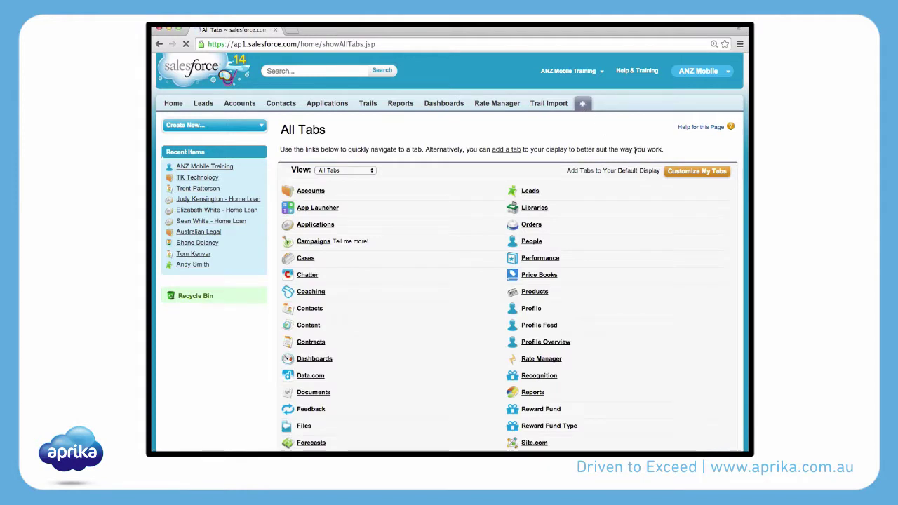
left_click(679, 175)
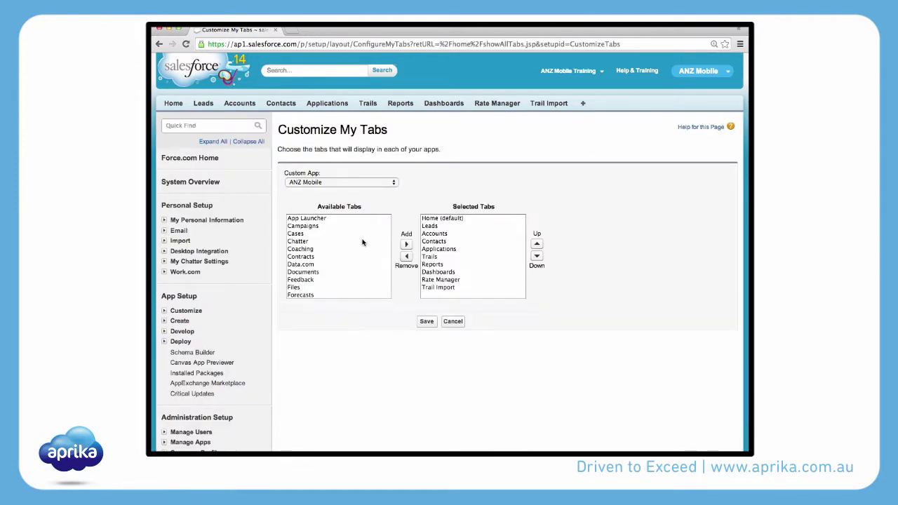
left_click(313, 226)
left_click(406, 245)
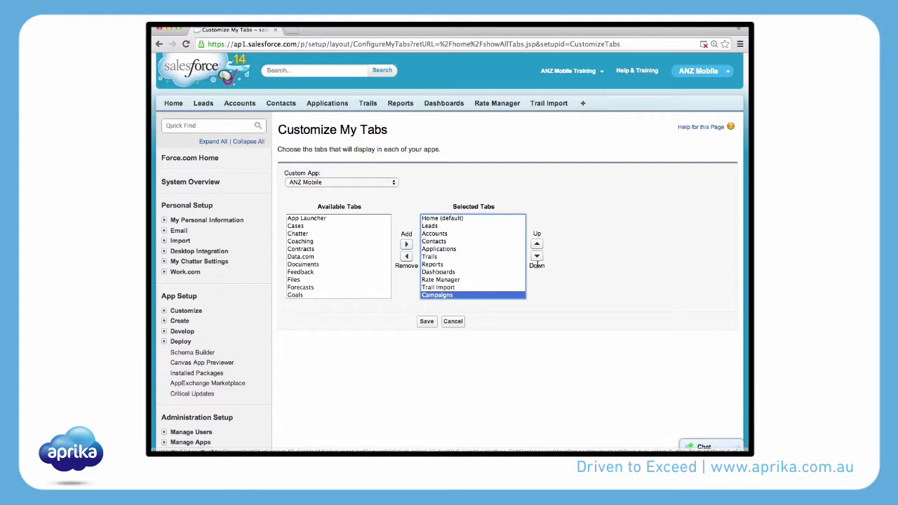
Move the Campaigns tab up to sit between Trails and Reports, and save the tab selection
left_click(537, 246)
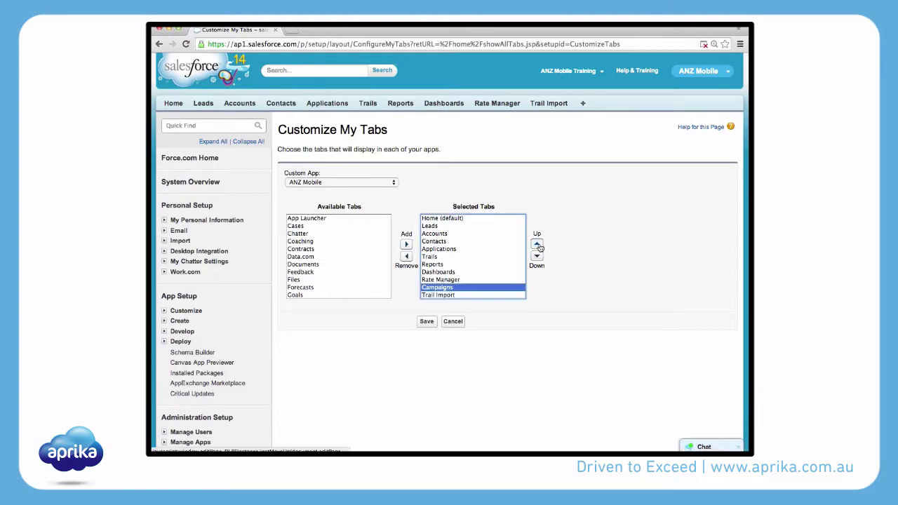
left_click(537, 246)
left_click(538, 246)
left_click(538, 246)
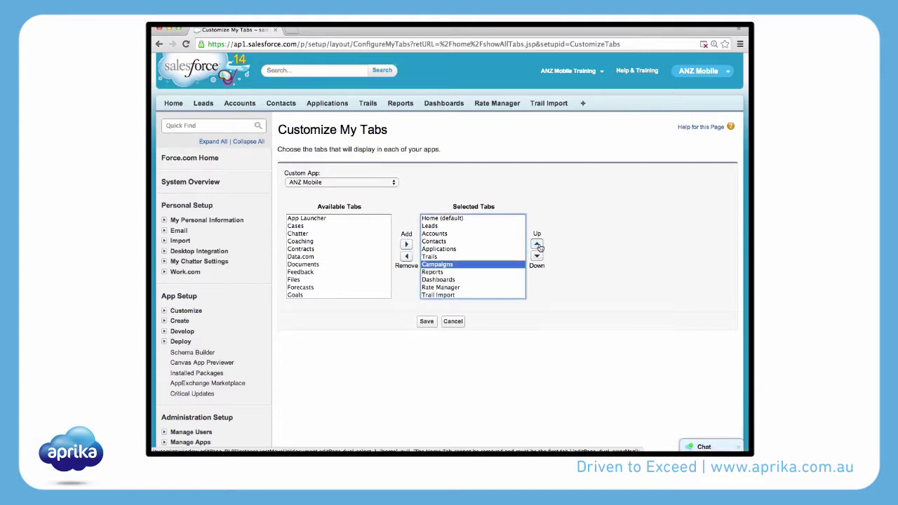
left_click(427, 322)
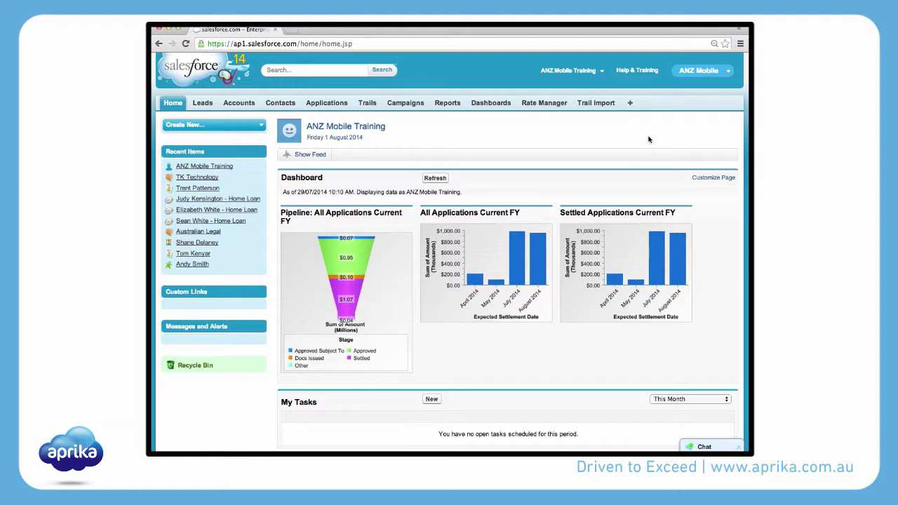
Open the Salesforce Help & Training portal and search its help content for "Getting Started"
left_click(634, 71)
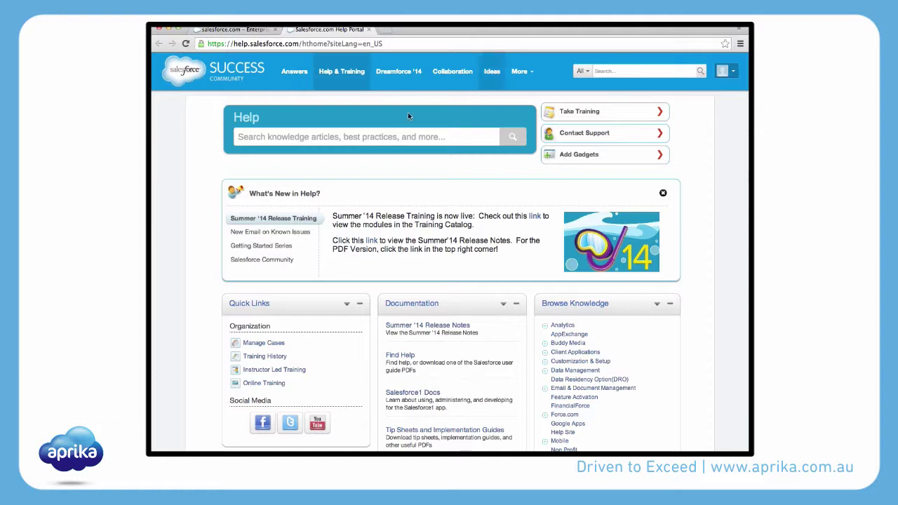
left_click(294, 137)
type("Getting")
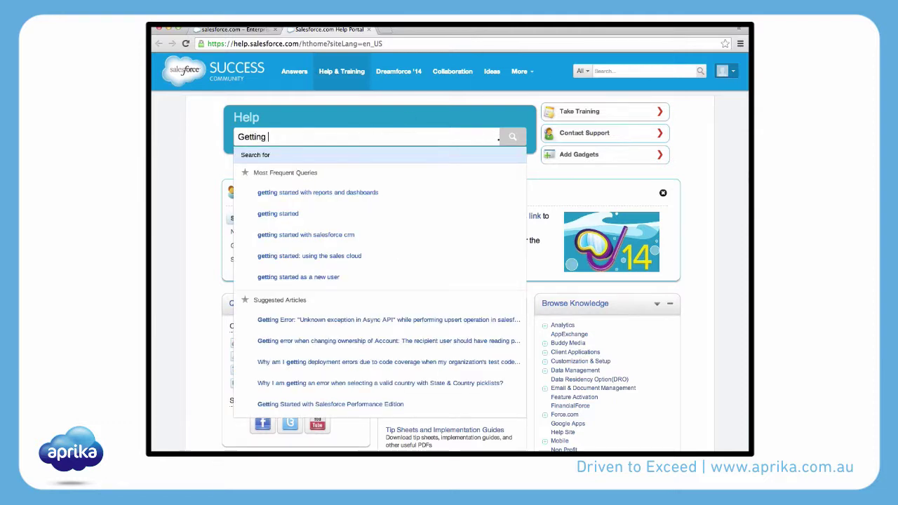
type(" Started")
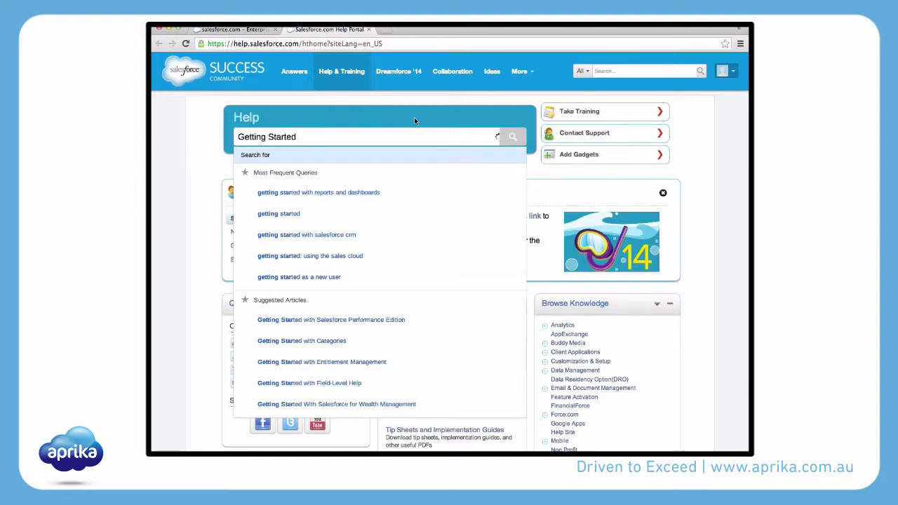
left_click(513, 136)
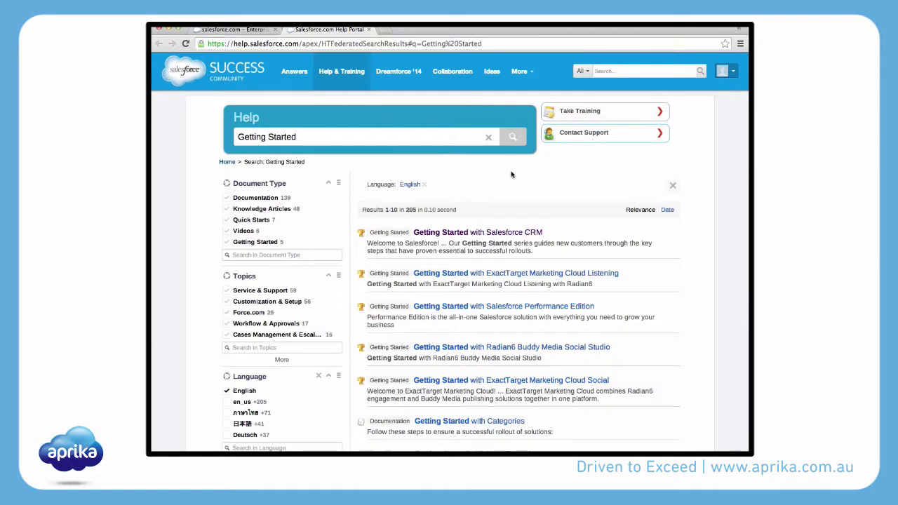
Browse the Getting Started search results and filter them by the Videos document type
scroll(459, 185, "down", 5)
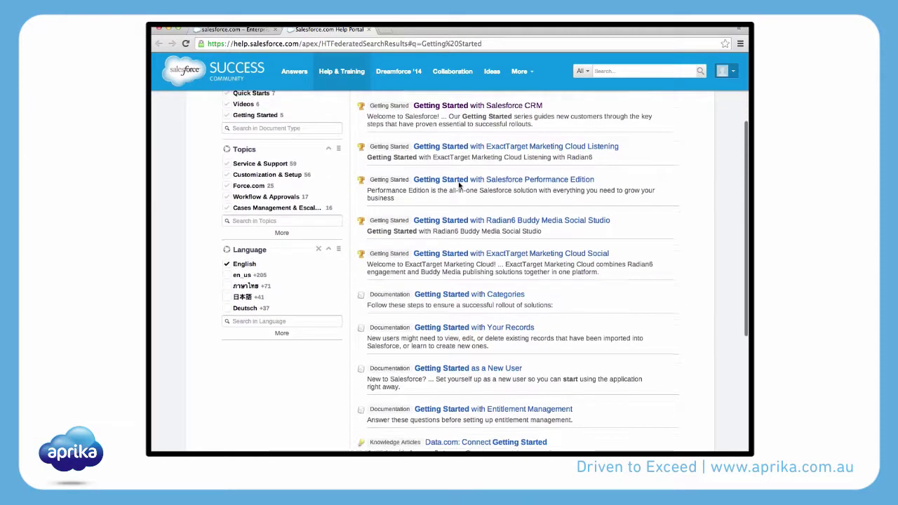
scroll(459, 186, "up", 2)
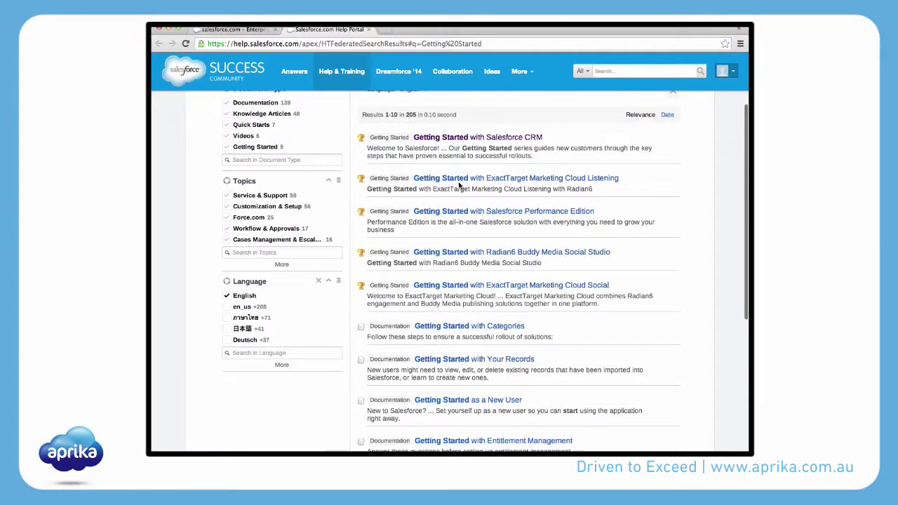
scroll(449, 187, "up", 3)
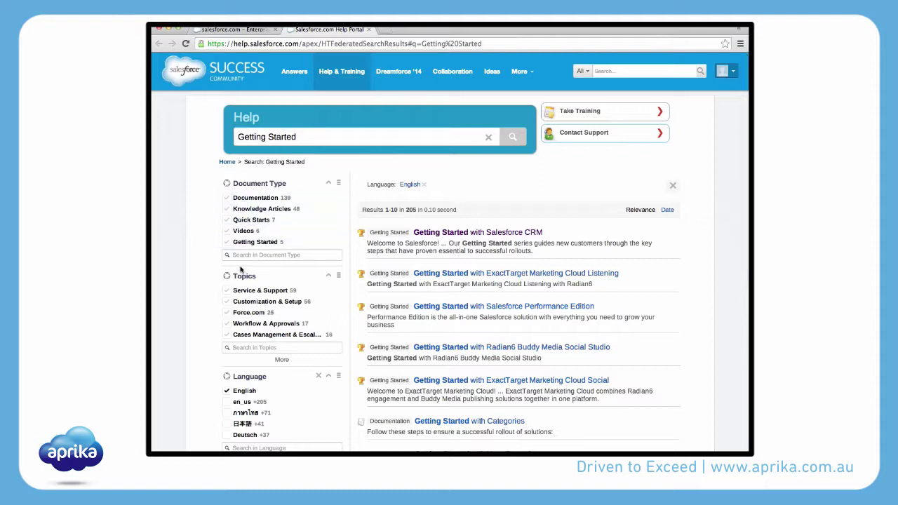
left_click(227, 232)
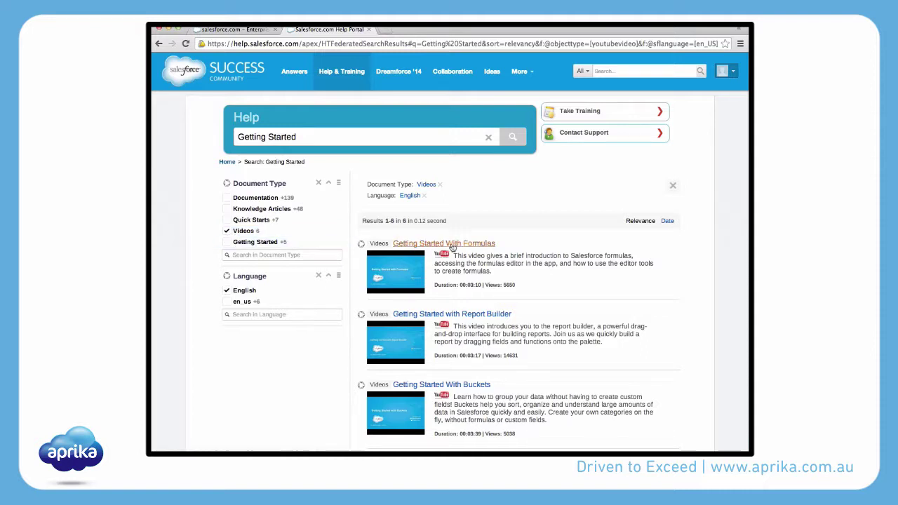
scroll(476, 251, "down", 1)
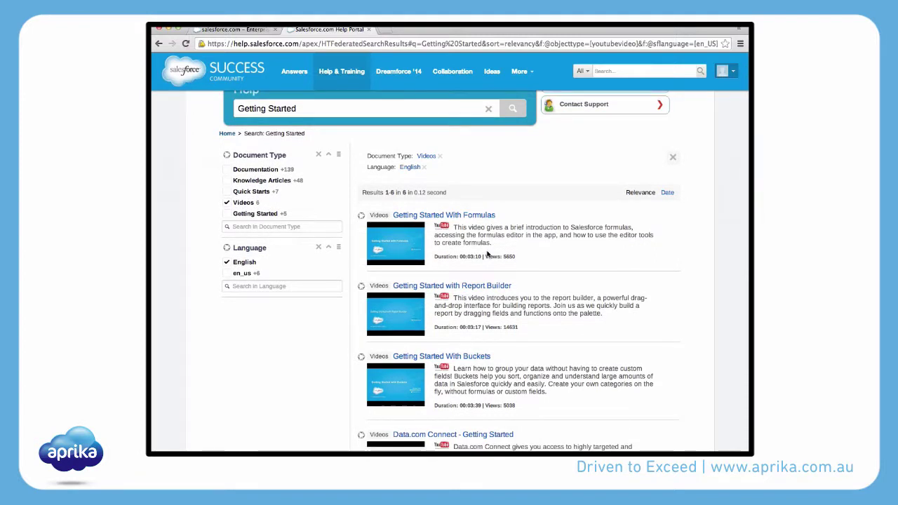